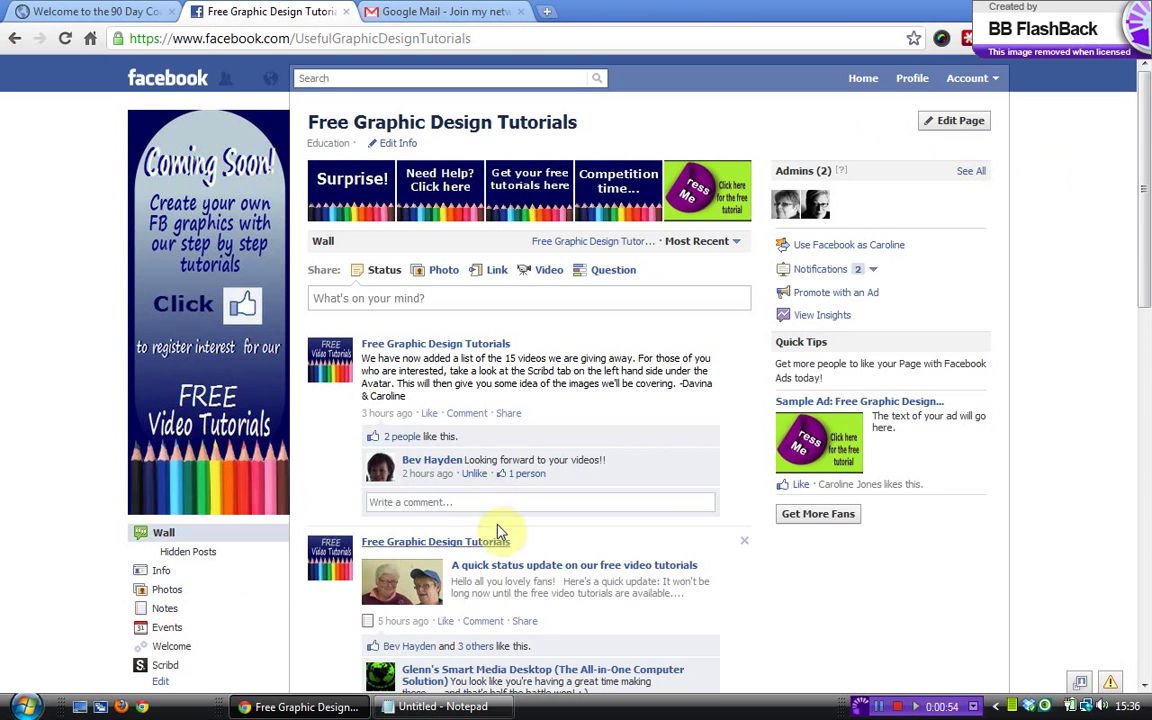
Step: Open the note 'A quick status update on our free video tutorials' from the fan page wall
scroll(679, 570, "down", 3)
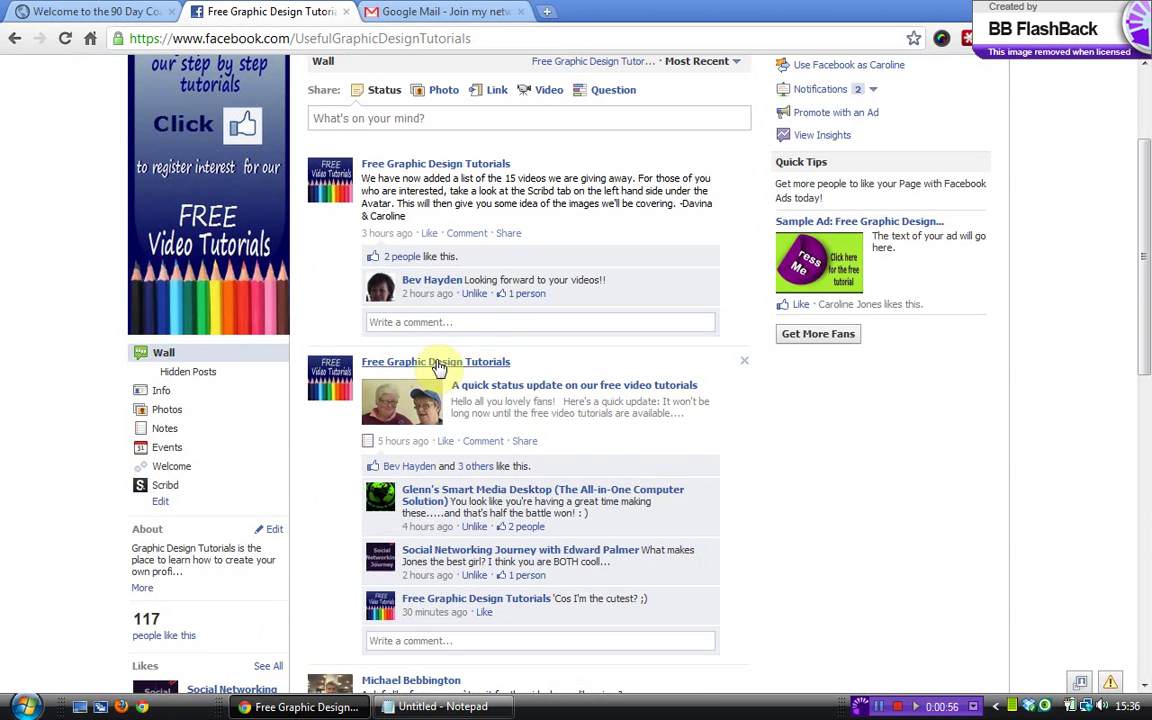
left_click(591, 392)
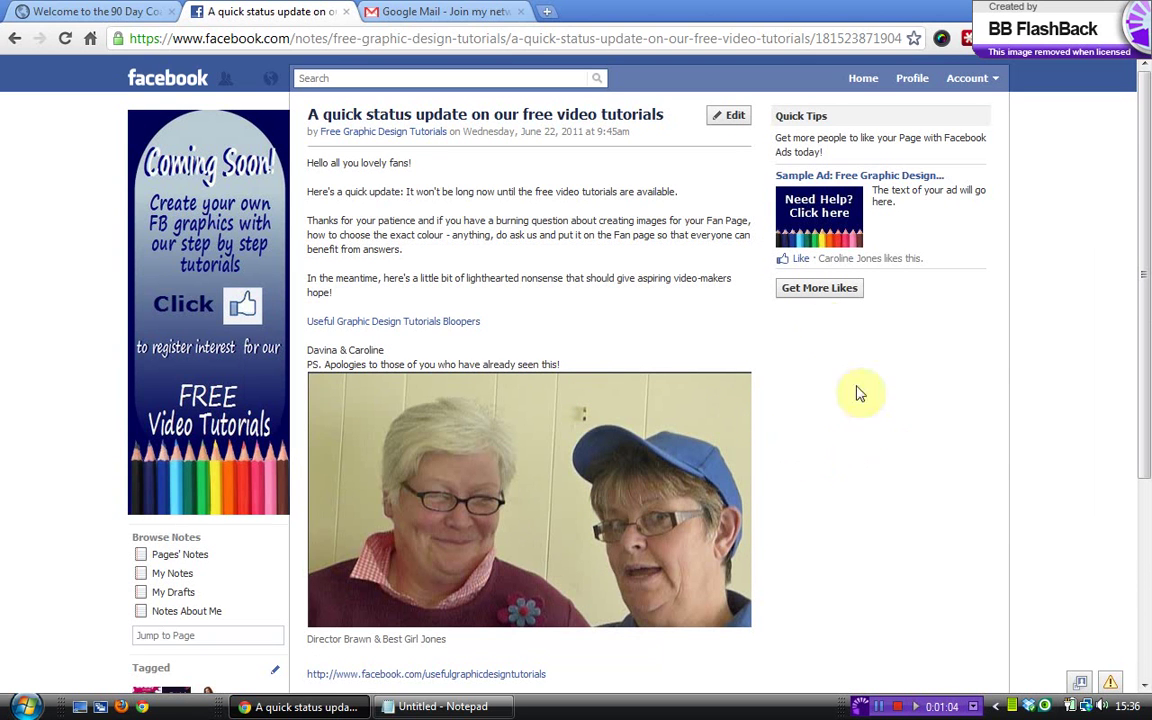
Step: Put the note into Edit Note mode and scroll its body to the YouTube bloopers HTML link
left_click(732, 118)
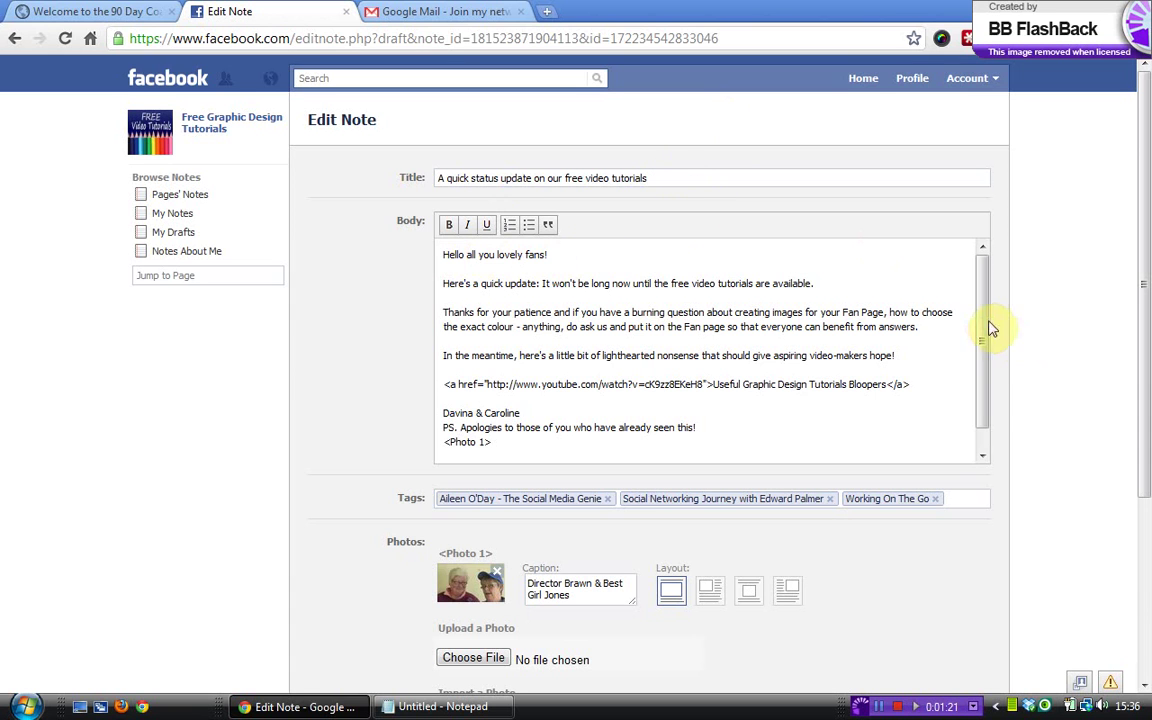
left_click_drag(991, 328, 993, 399)
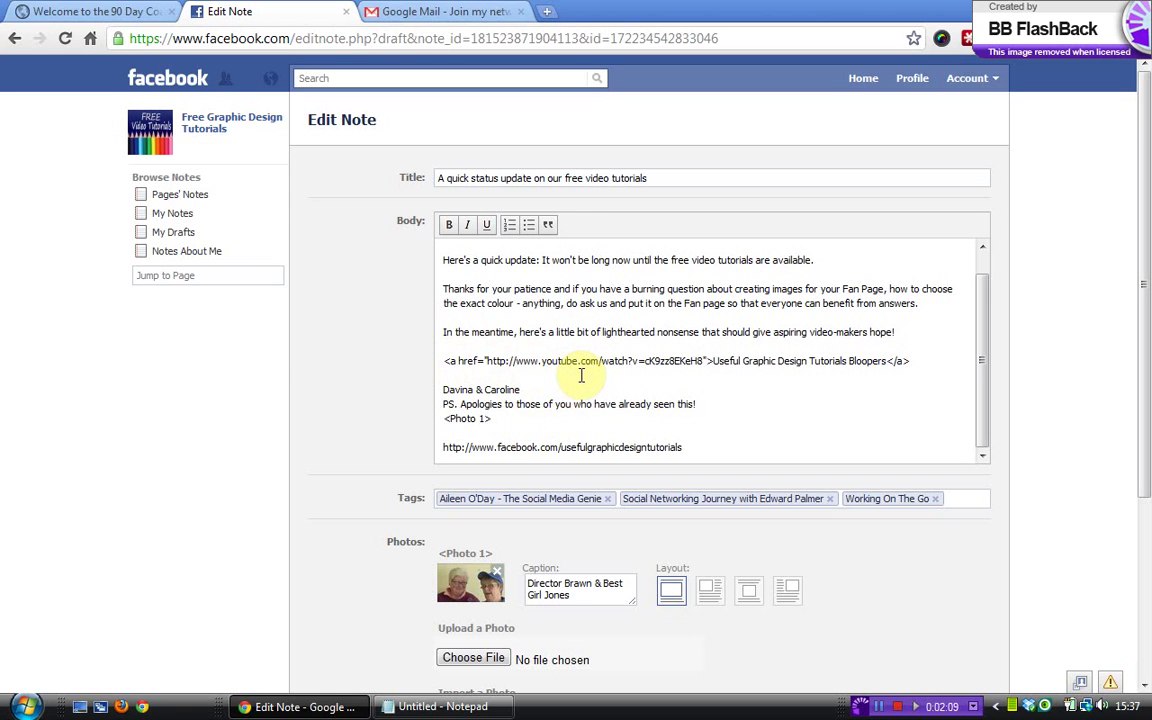
Step: Review the two anchor-tag examples in Notepad, then minimize it to return to the note editor
left_click(478, 707)
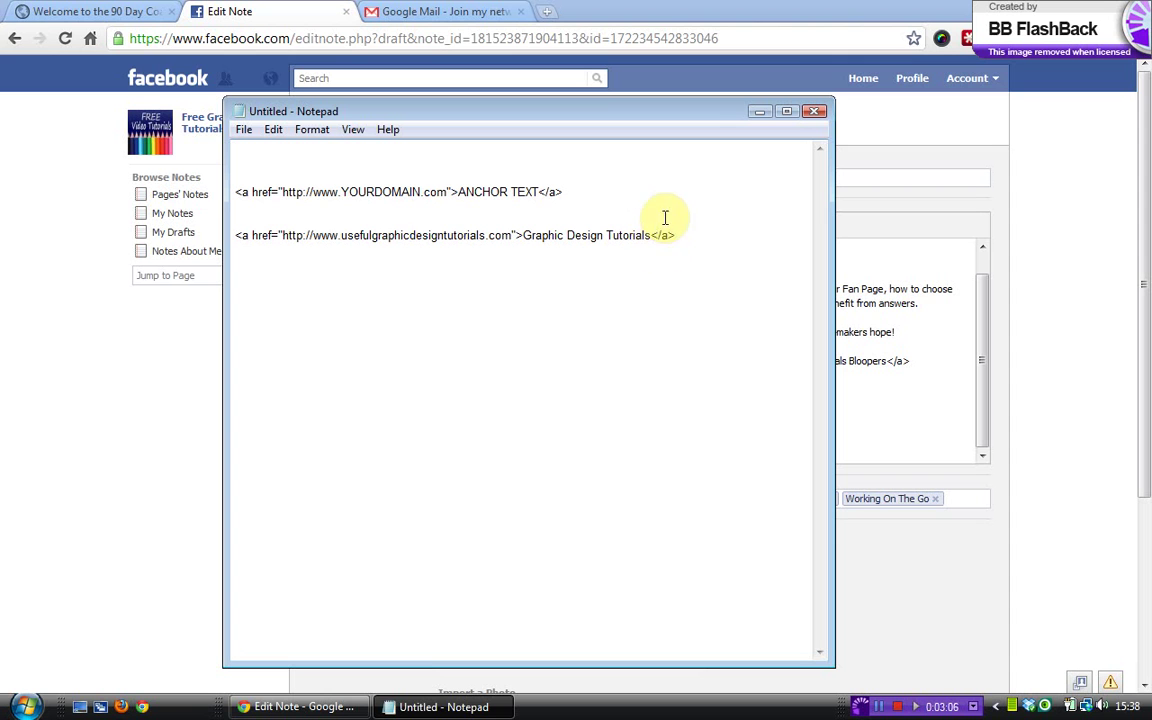
left_click(760, 112)
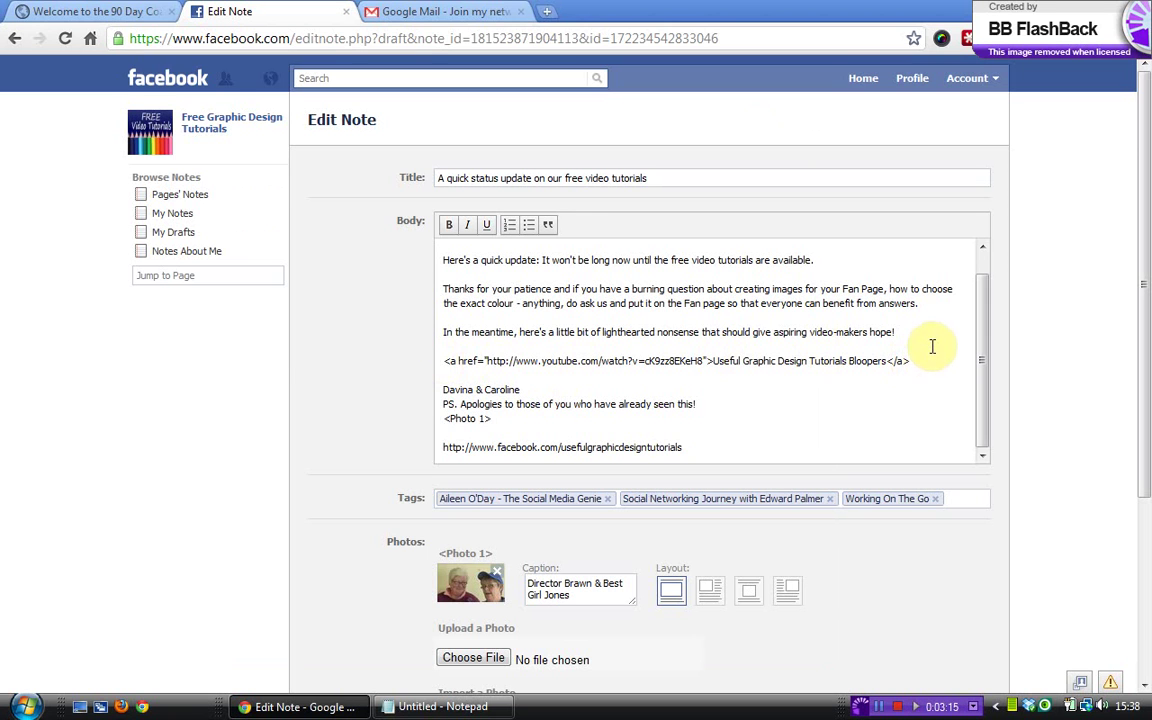
Step: Save the edited note from the bottom of the Edit Note form
scroll(951, 321, "down", 1)
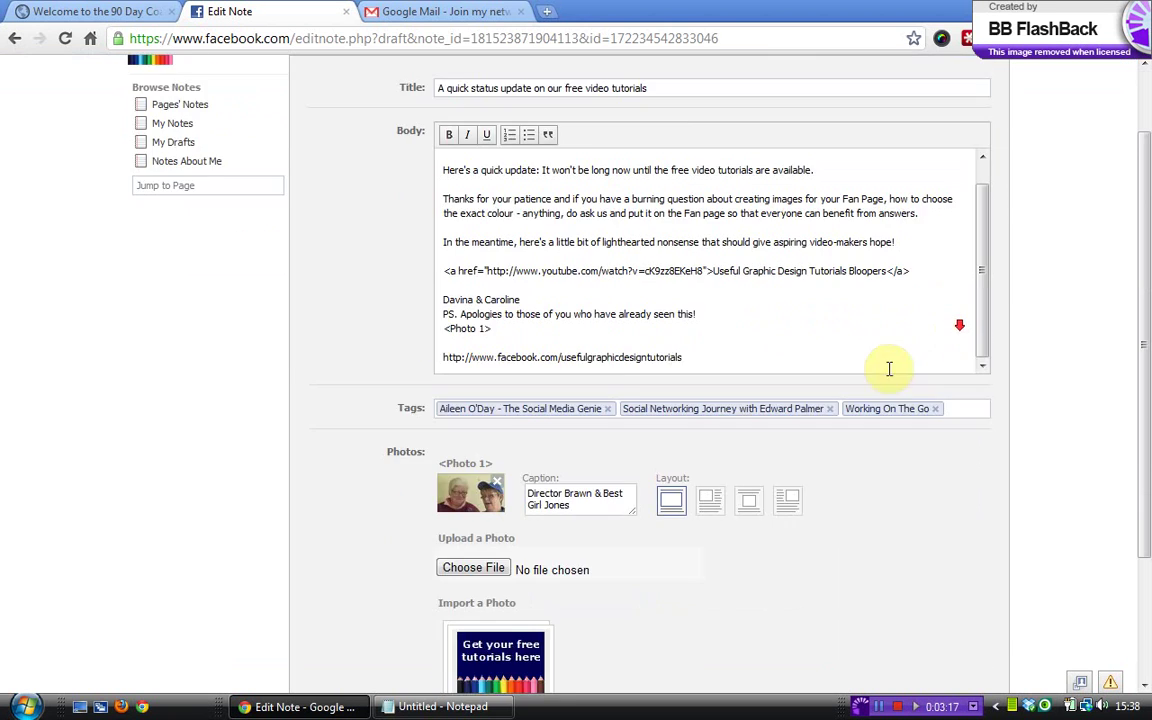
scroll(887, 368, "down", 2)
left_click(453, 603)
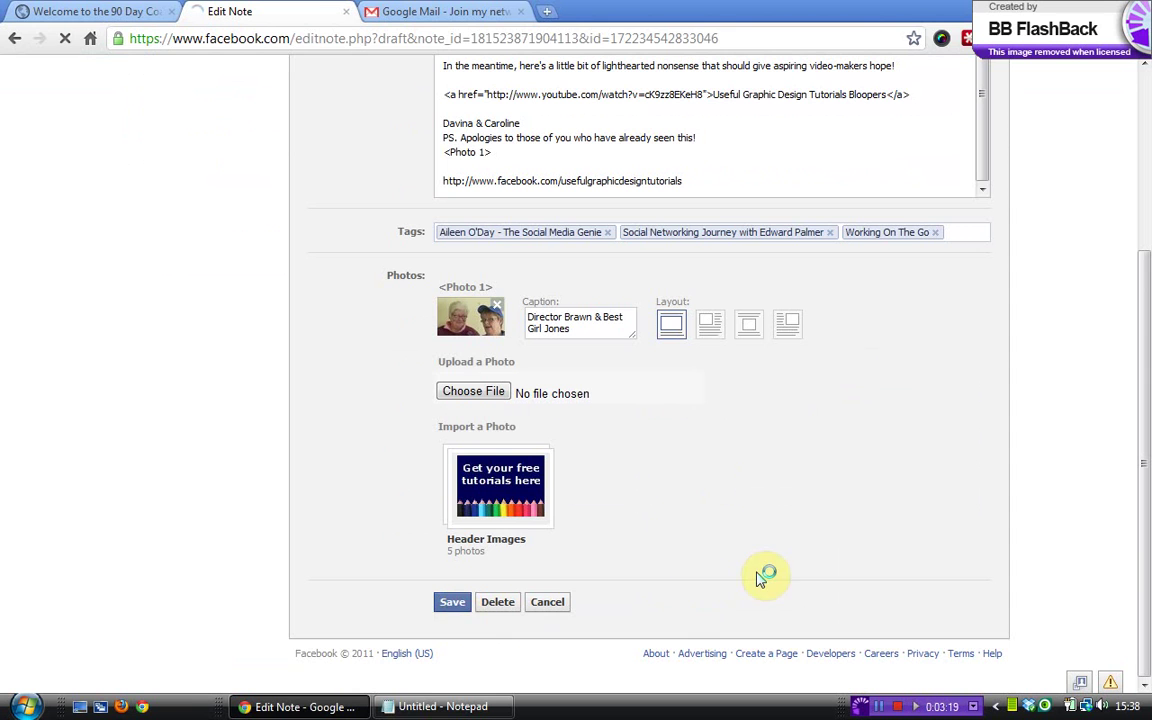